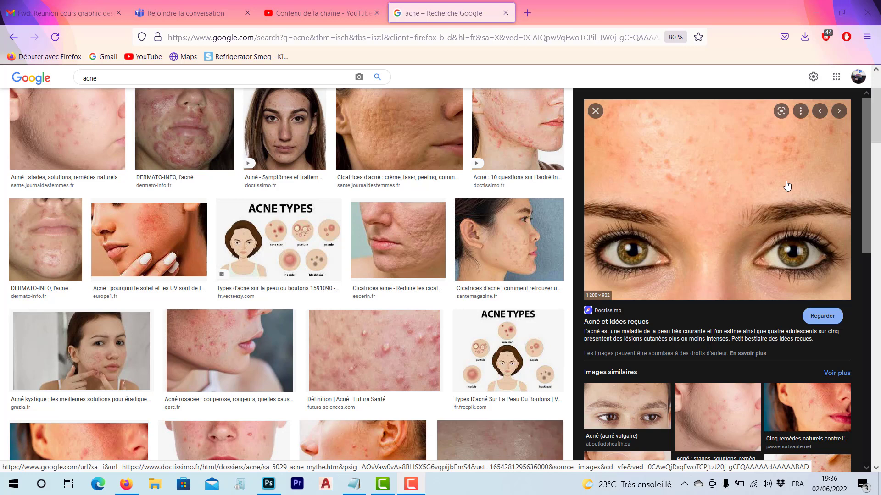
- Open the desktop image acne-mythe.jpg in Photoshop
left_click(814, 14)
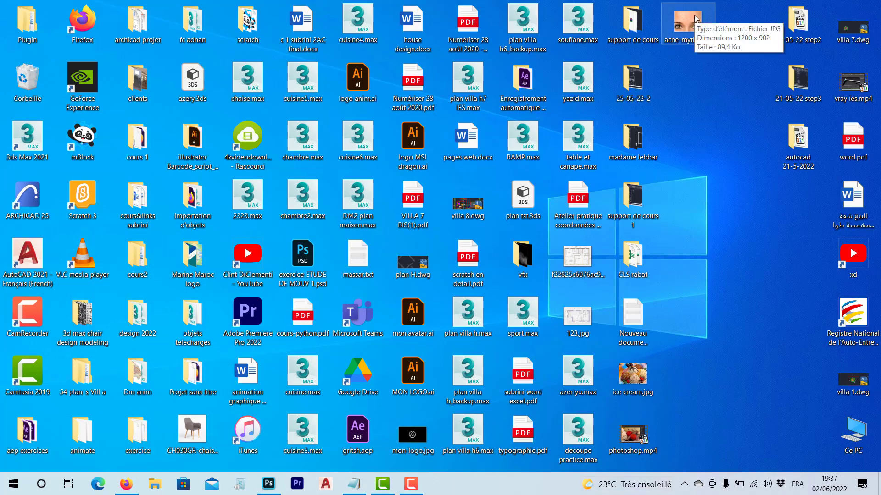
left_click_drag(696, 15, 442, 116)
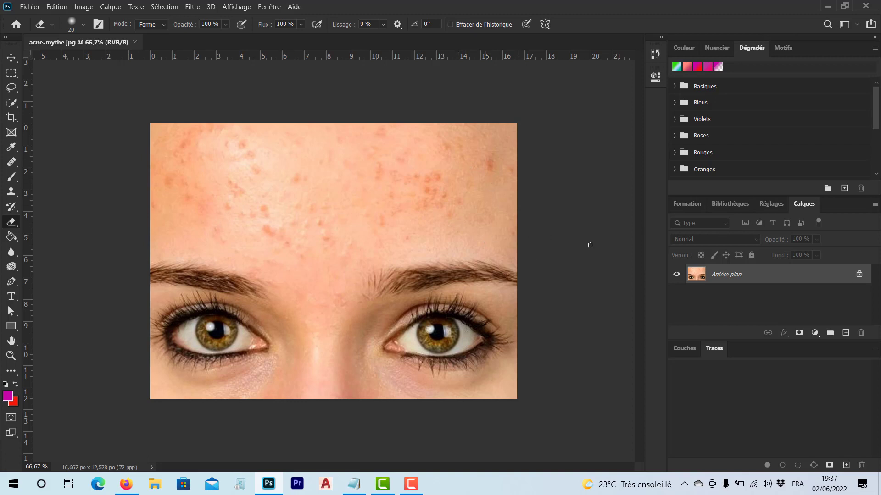
- Unlock the background layer and add a new empty layer above it
left_click(860, 275)
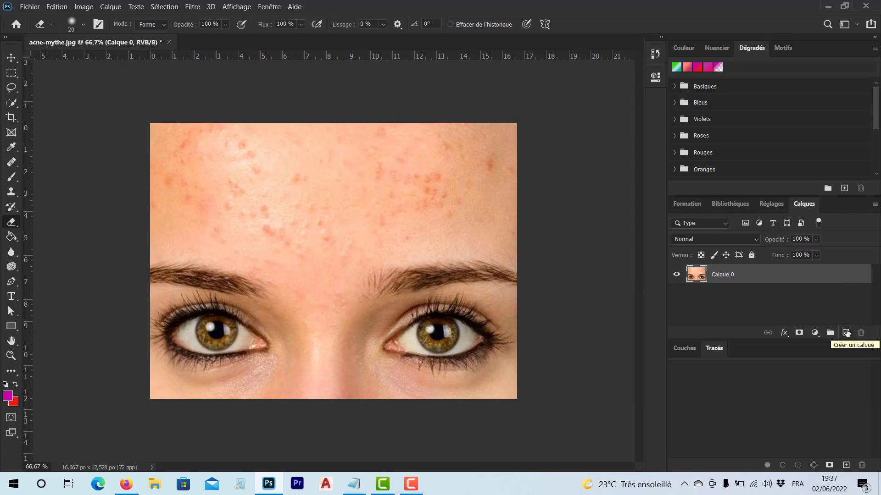
left_click(847, 333)
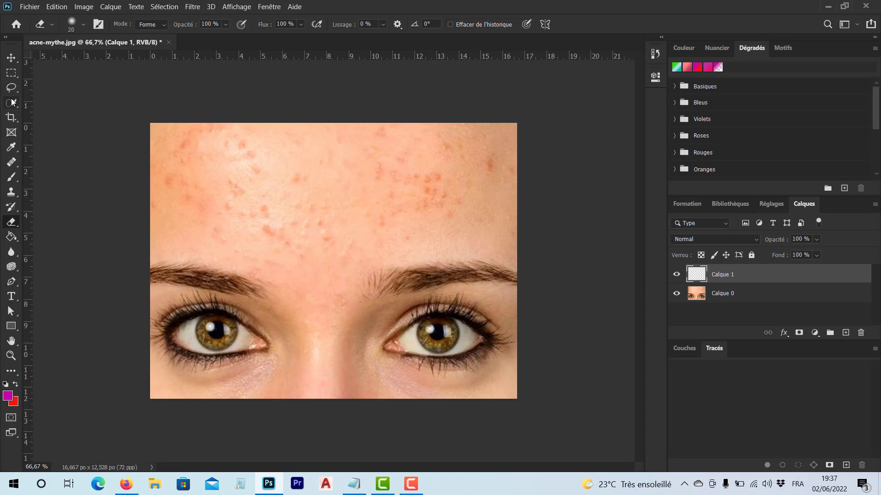
- Activate the Healing Brush tool and set it to sample from all layers
left_click(11, 163)
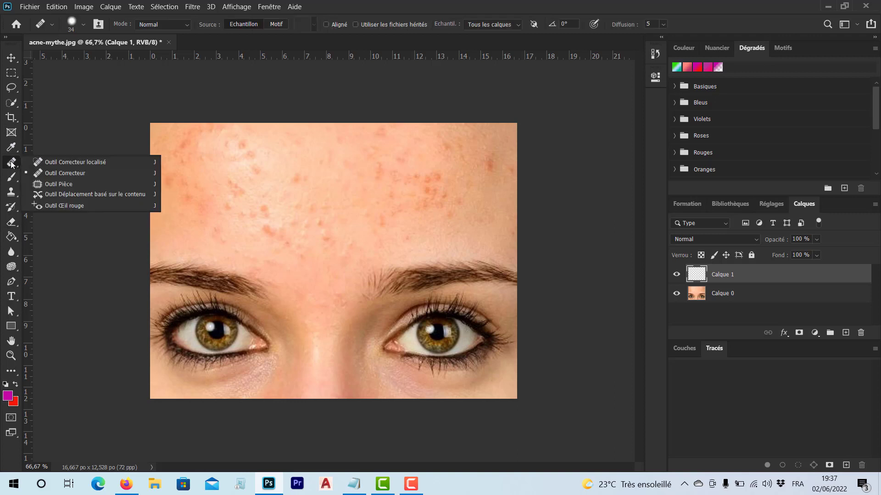
left_click(67, 173)
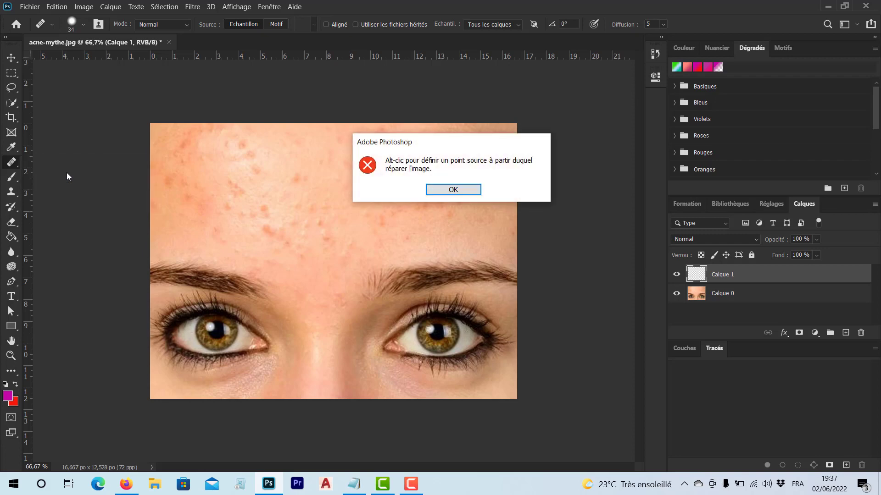
left_click(458, 192)
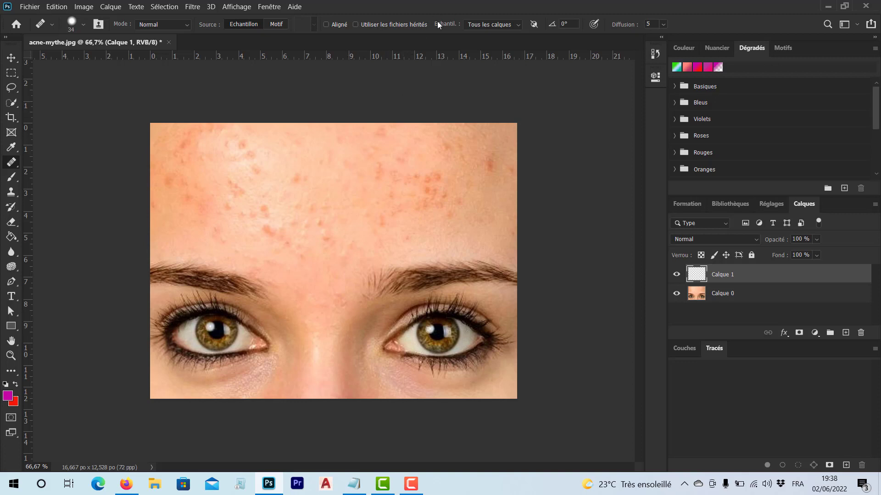
left_click(516, 26)
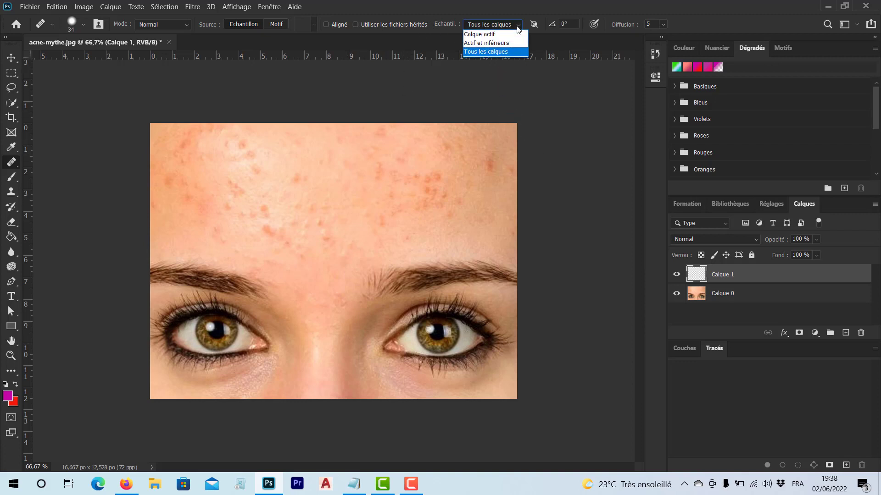
left_click(485, 51)
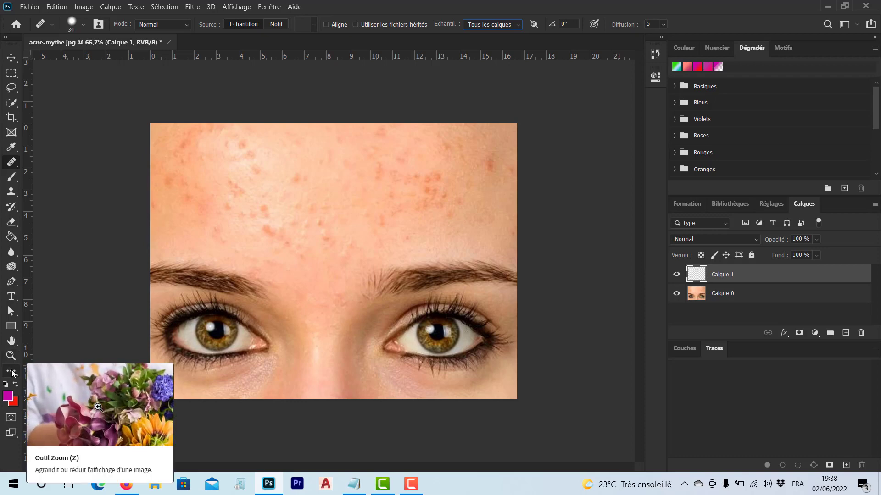
- Set the Healing Brush size to 57 for retouching the forehead
left_click(11, 356)
left_click_drag(317, 183, 330, 196)
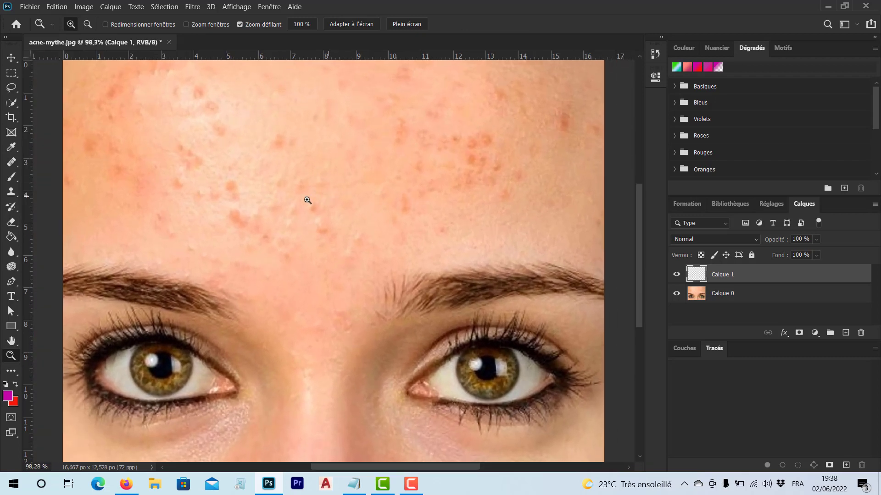
left_click(11, 164)
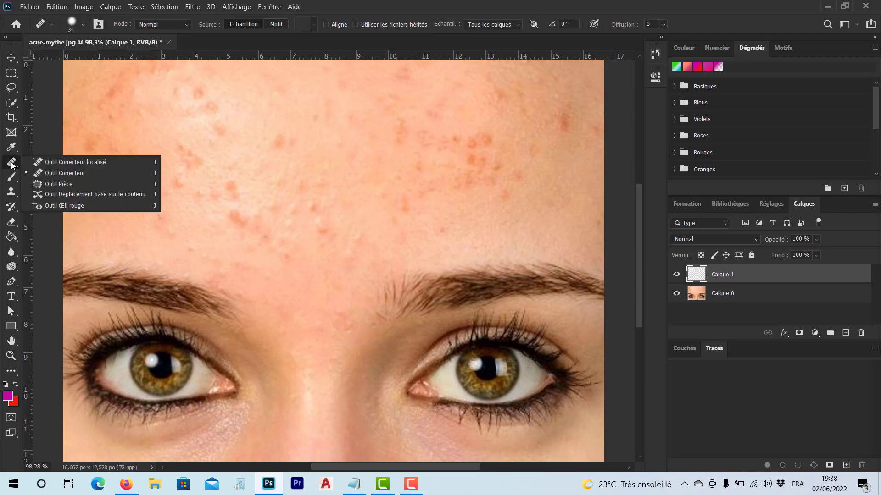
left_click(67, 173)
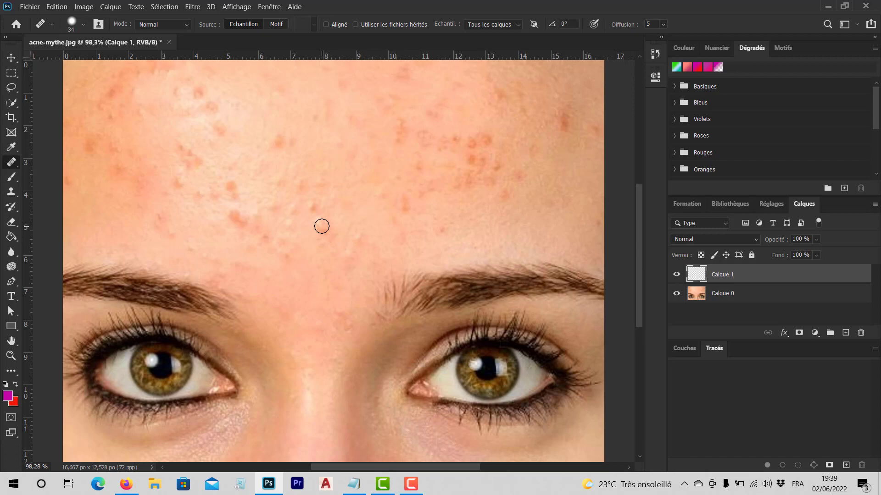
right_click(322, 226)
left_click_drag(354, 250, 356, 251)
right_click(335, 204, "alt")
mouse_move(335, 205)
left_mouse_down()
mouse_move(369, 209)
mouse_move(338, 212)
left_mouse_up()
- Sample clean skin between the eyebrows and heal blemishes on the middle of the forehead, redoing the spot above the left-hand eyebrow
key("alt")
key("alt")
left_click(324, 265, "alt")
left_click(408, 213)
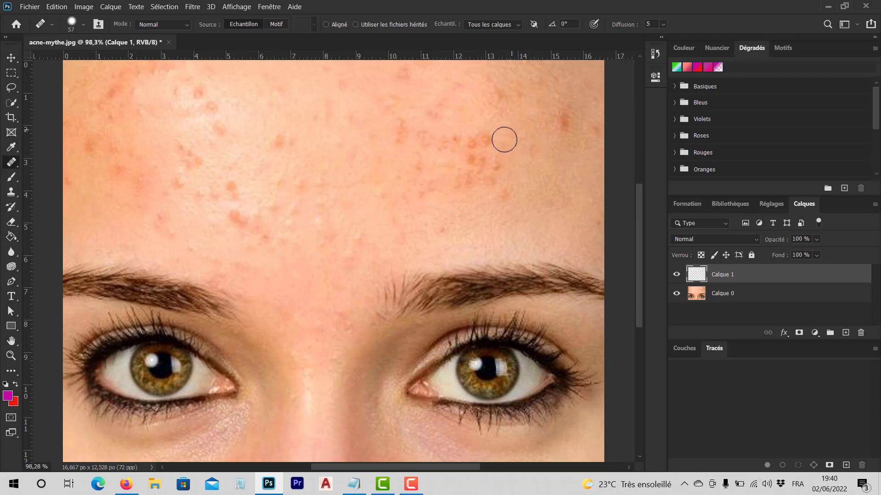
left_click(463, 138)
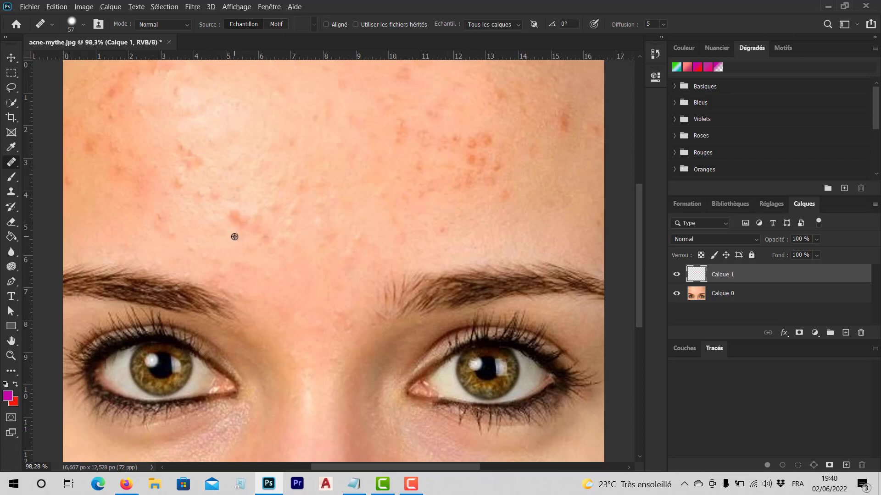
left_click(236, 217)
key("ctrl+z")
left_click(237, 219)
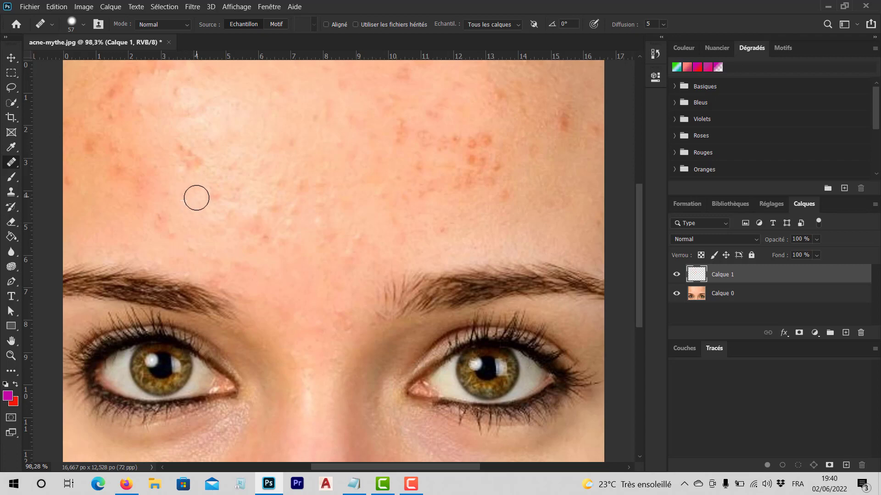
- Heal the cluster of red spots on the right-hand side of the forehead, resampling clean skin close to each blemish
left_click(176, 111, "alt")
left_click(481, 143)
left_click(484, 117, "alt")
left_click(488, 136)
left_click(485, 116, "alt")
left_click(489, 136)
left_click(493, 185)
left_click(482, 153)
left_click(470, 124, "alt")
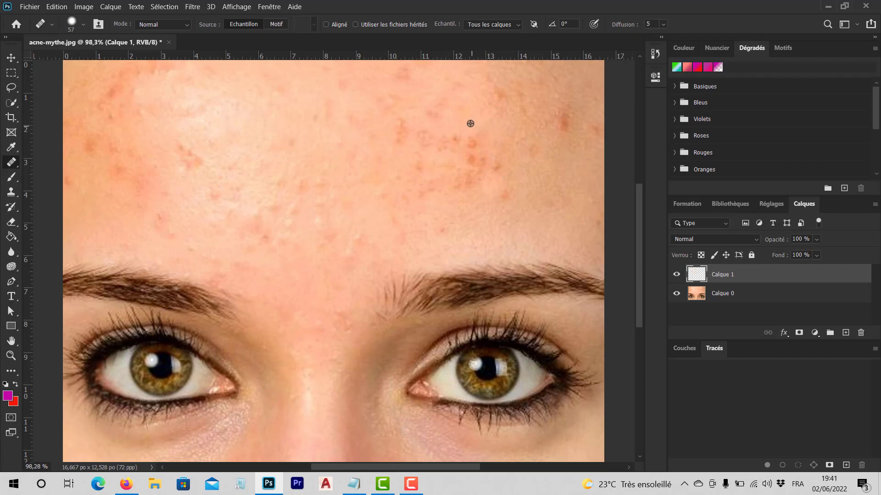
left_click(474, 138)
left_click(501, 149)
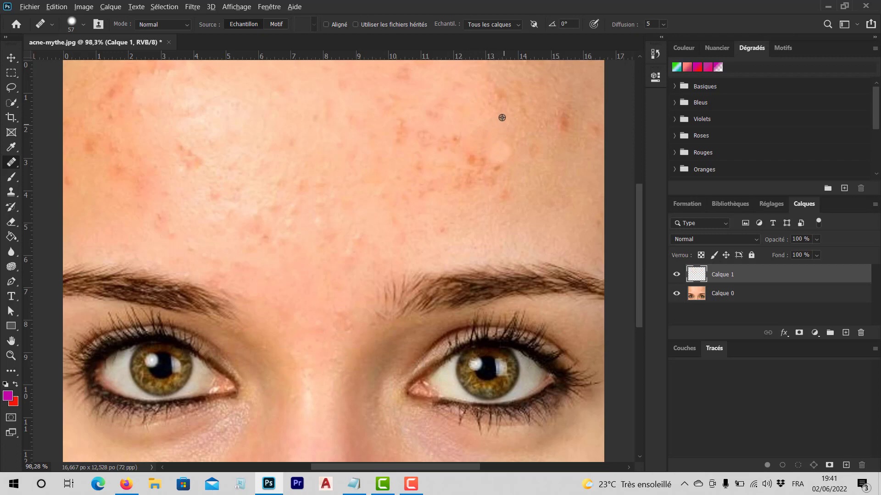
left_click(495, 114, "alt")
left_click(499, 96)
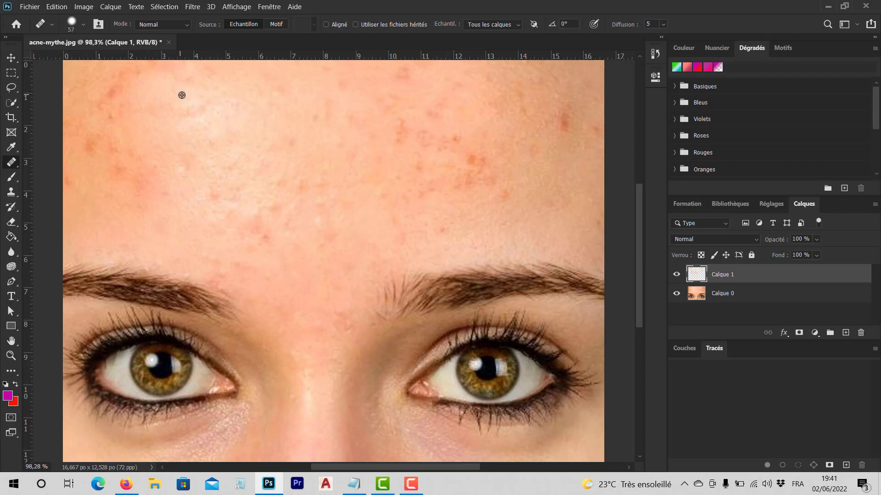
- Heal the remaining blemishes across the forehead, including the dark spot near its right-hand edge
left_click(524, 188)
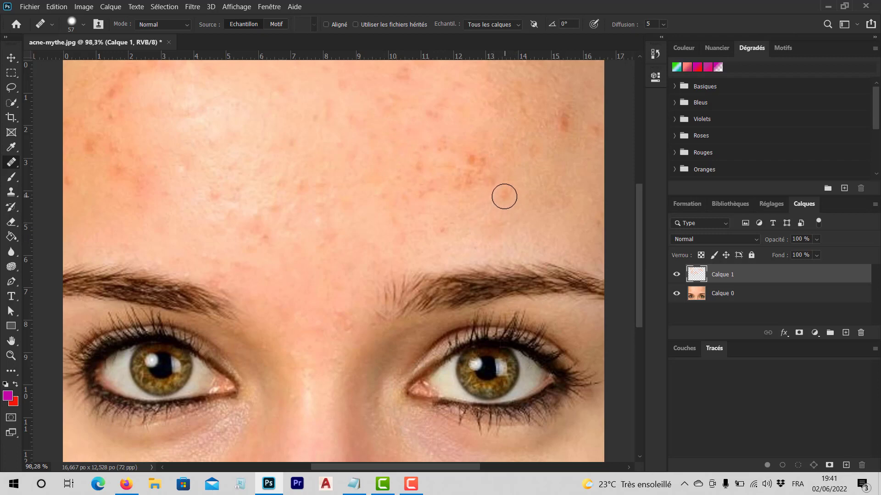
left_click(564, 123)
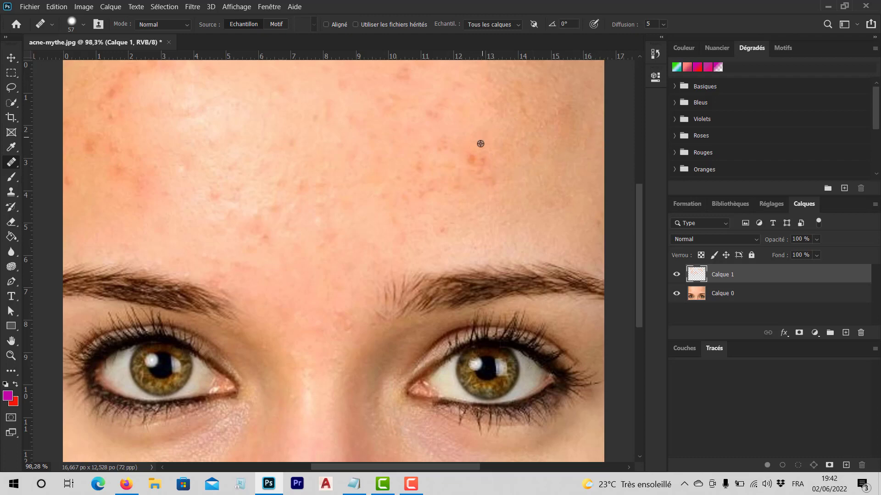
left_click(477, 161)
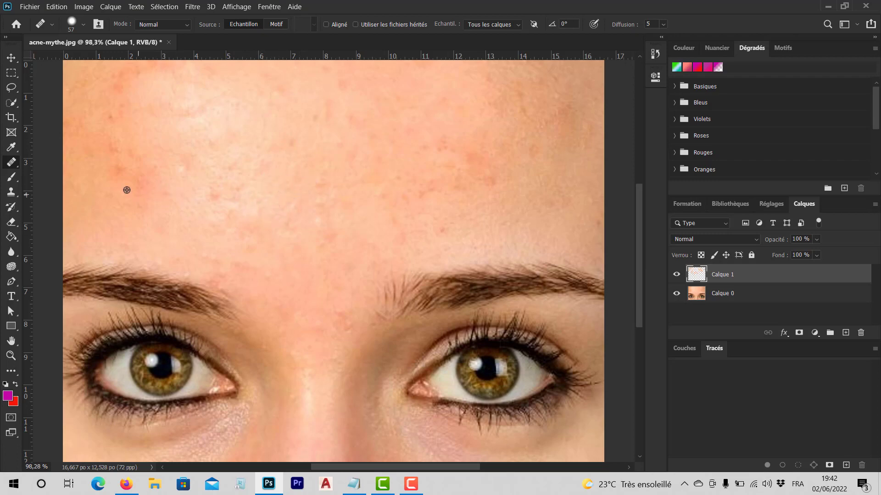
left_click(181, 190)
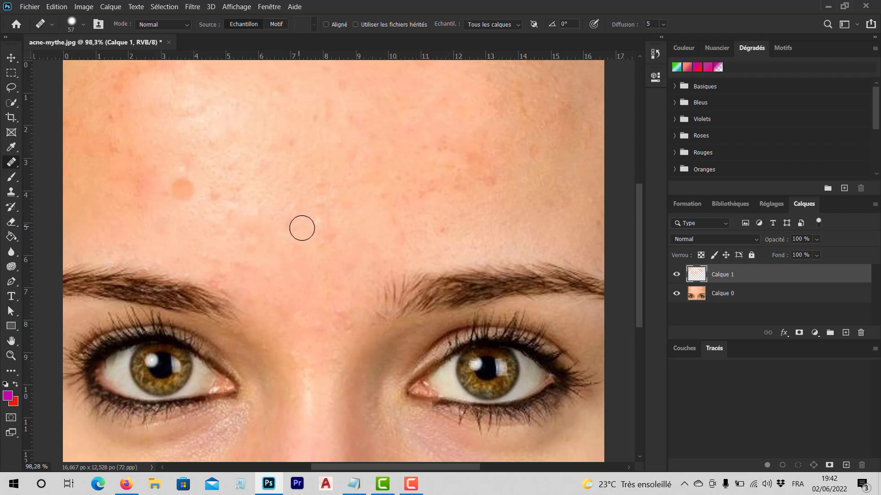
left_click(345, 253)
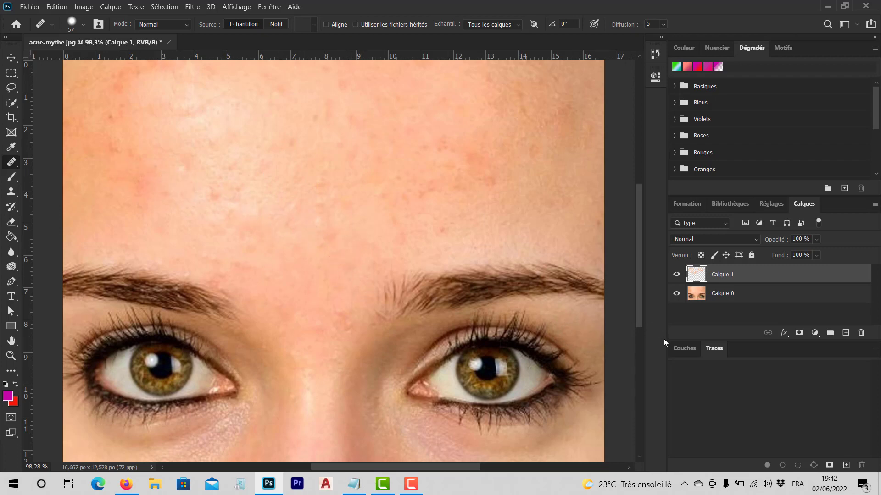
- Toggle the visibility of the retouching layer Calque 1 to compare the skin before and after healing
left_click(677, 276)
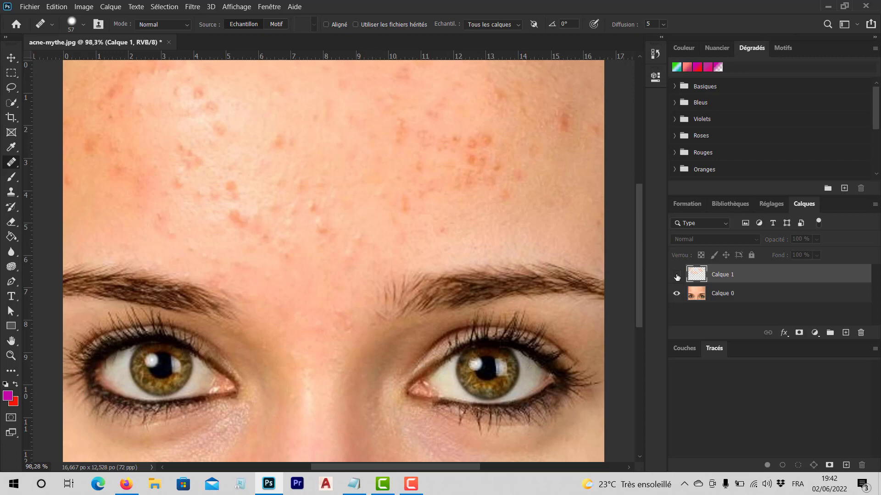
left_click(677, 275)
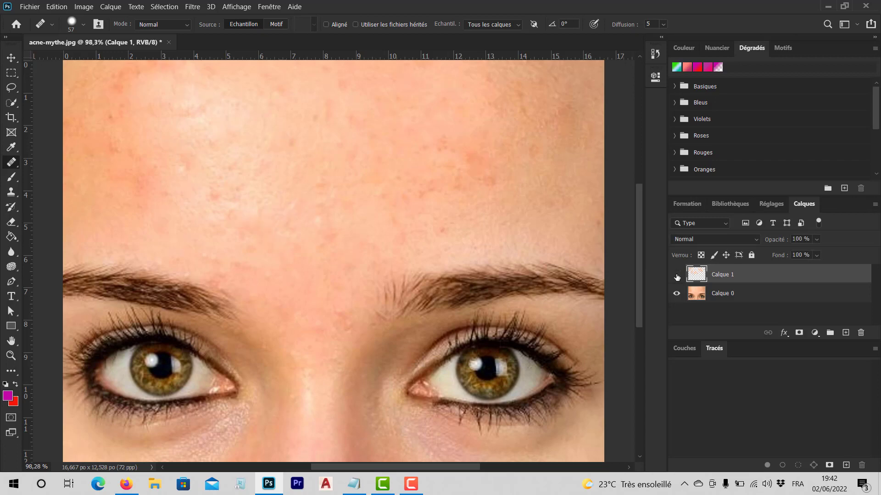
left_click(677, 275)
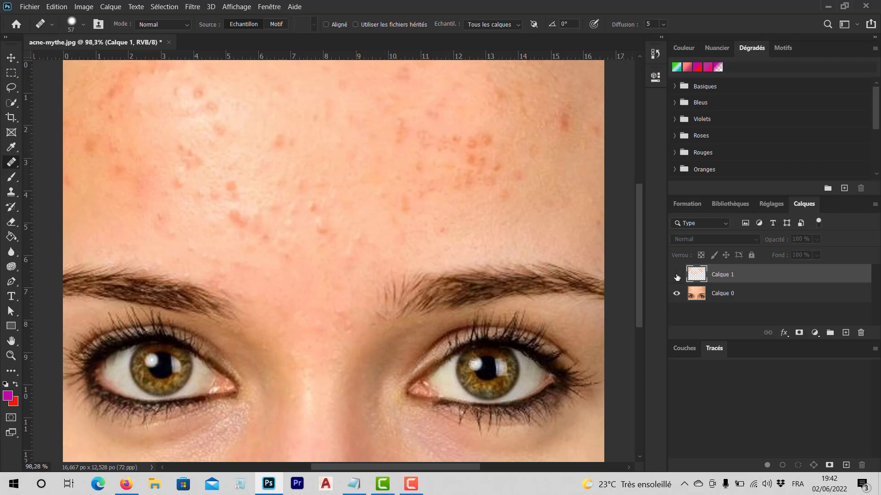
left_click(676, 276)
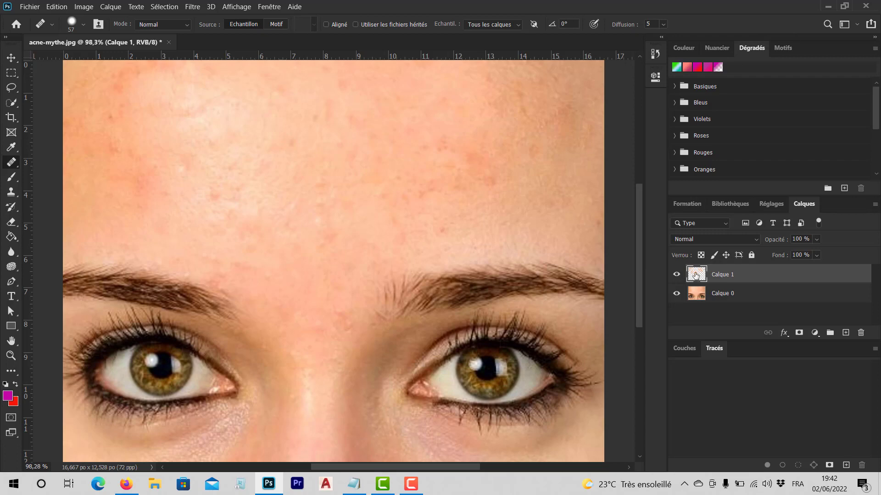
- Merge the layers Calque 1 and Calque 0 and check the merged layer by hiding and showing it
left_click(697, 296, "shift")
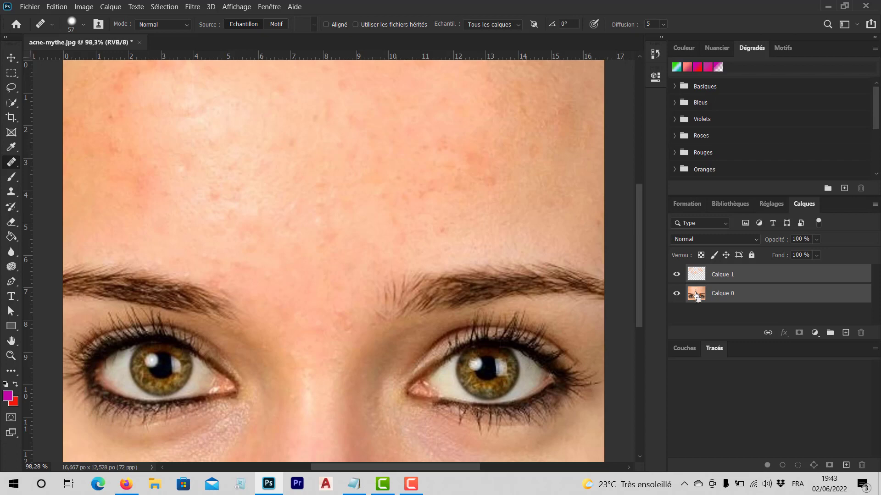
key("ctrl+e")
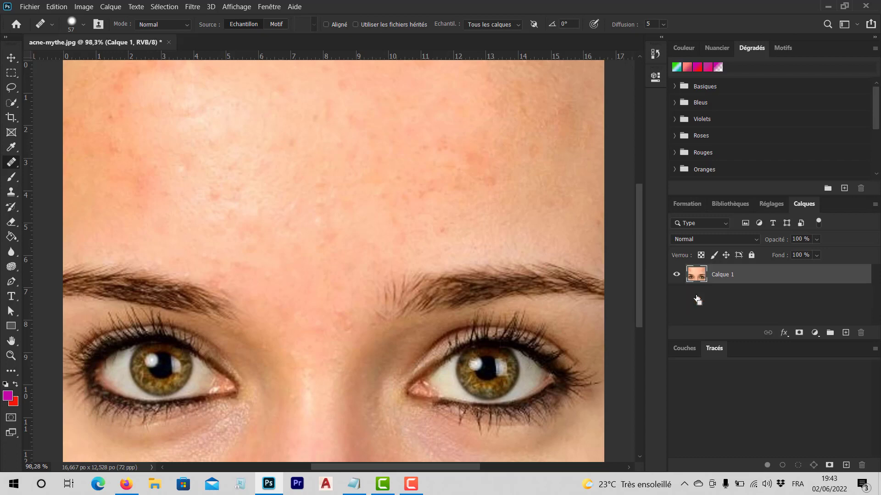
left_click(676, 275)
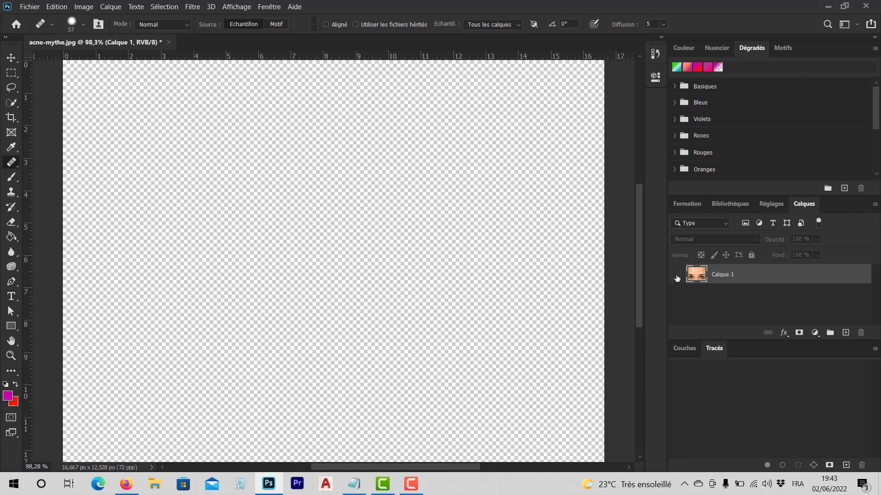
left_click(676, 274)
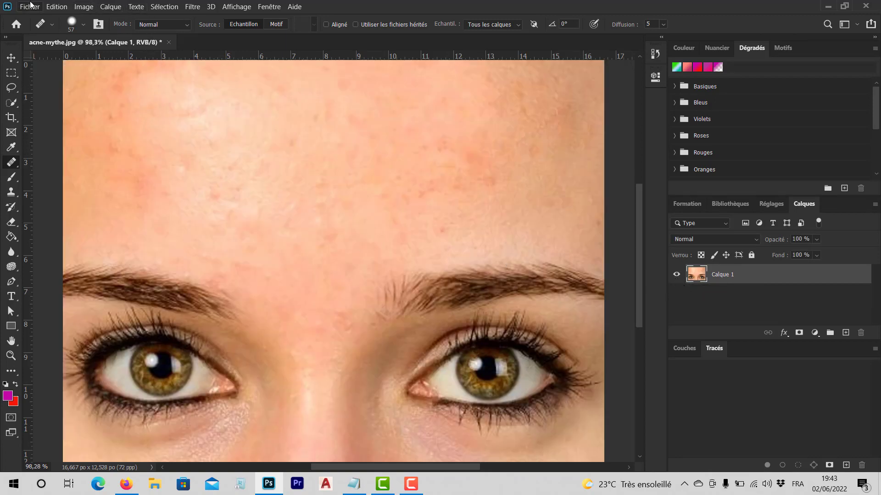
left_click(29, 7)
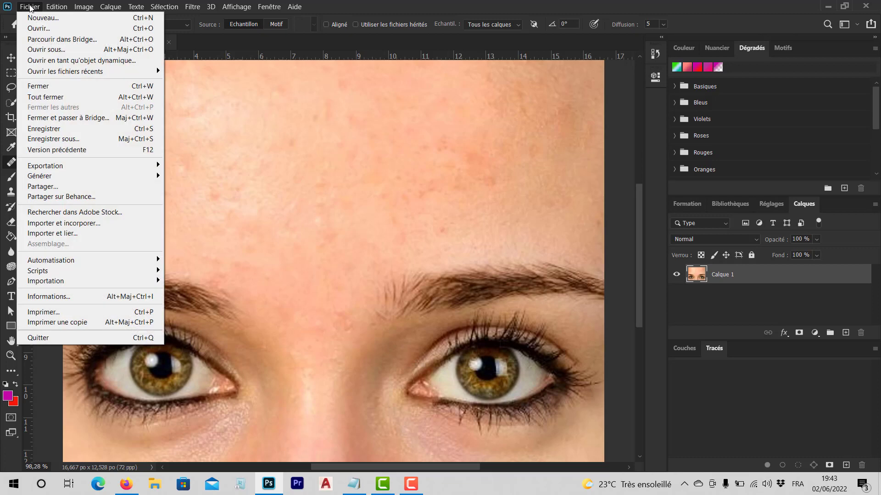
left_click(76, 140)
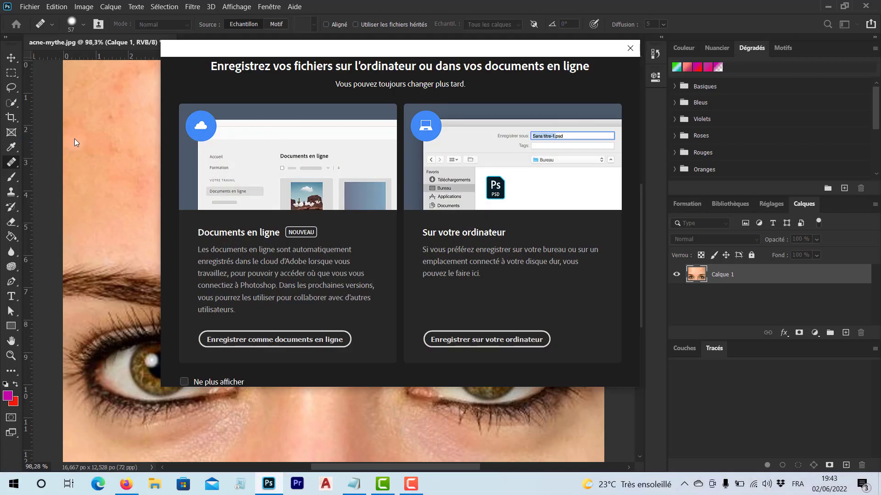
left_click(472, 343)
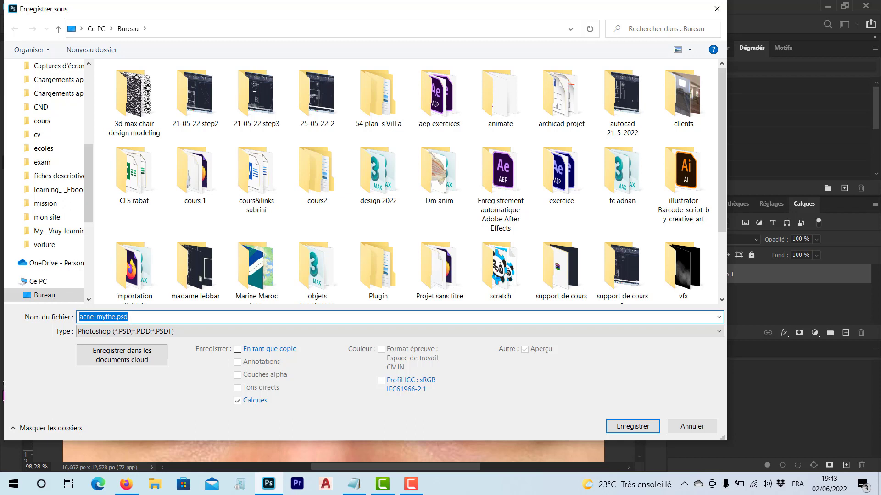
left_click(692, 426)
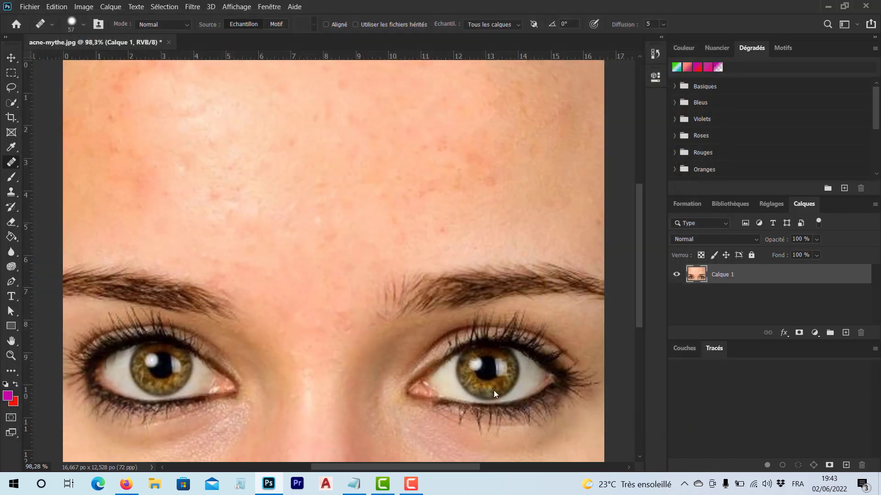
- Set up a Save for Web export of the merged portrait in JPEG format at maximum quality, 100
left_click(30, 7)
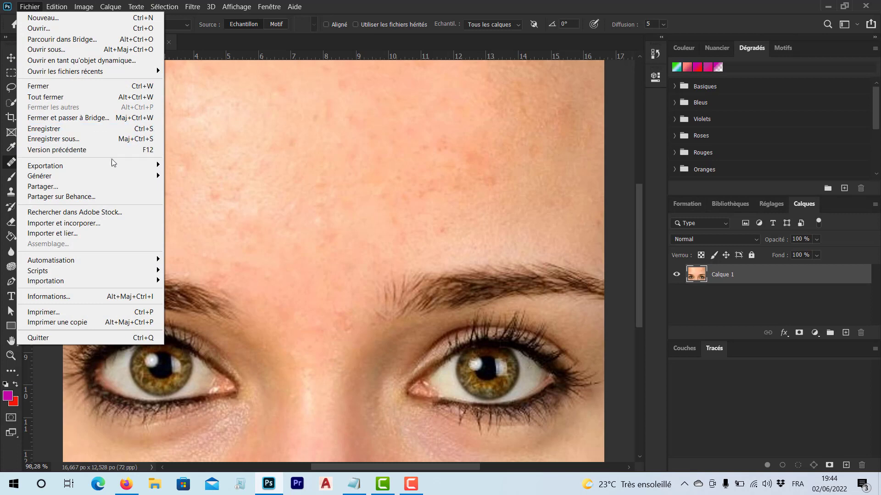
mouse_move(113, 165)
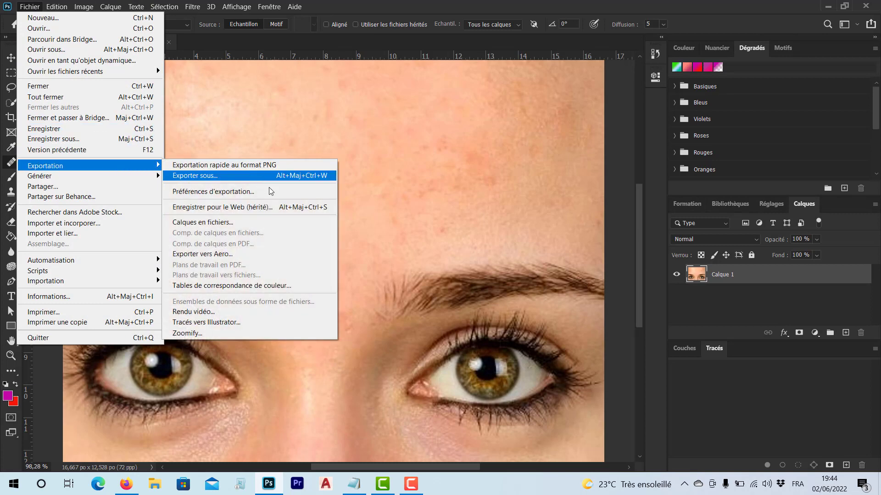
left_click(297, 208)
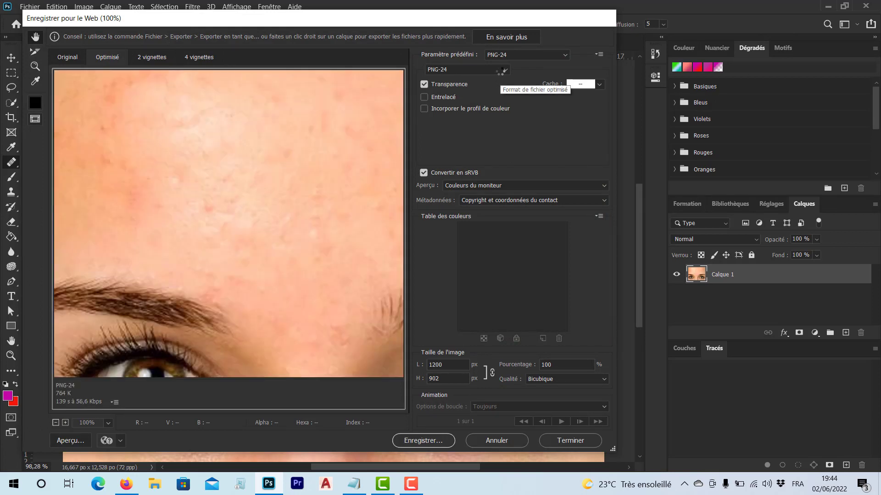
left_click(502, 70)
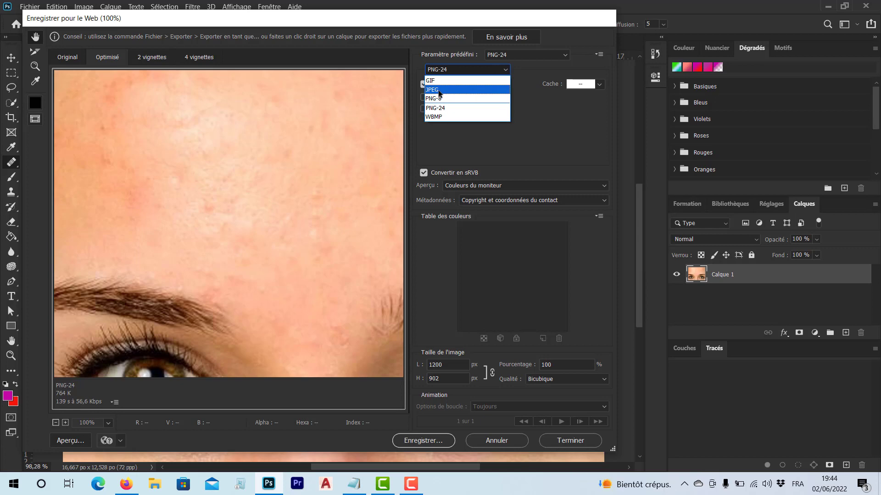
left_click(439, 90)
left_click(600, 85)
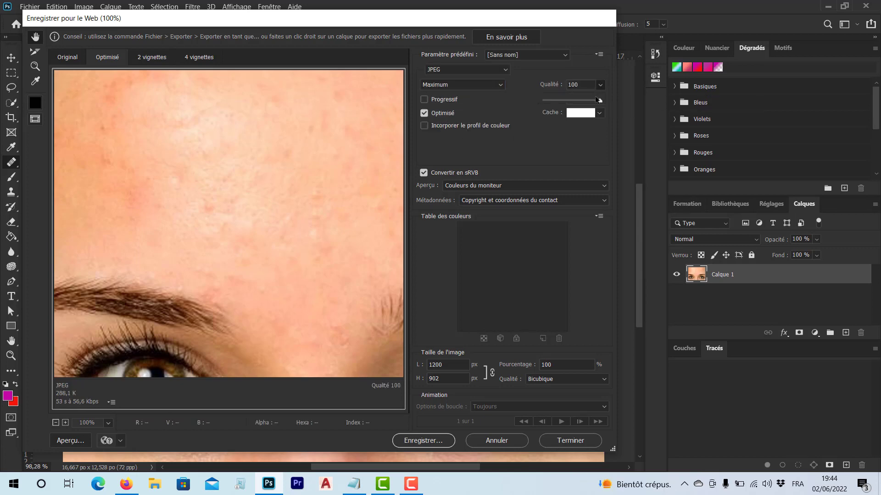
- Save the optimised copy to the desktop (Bureau) under the name 0102 with the format Images
left_click(434, 442)
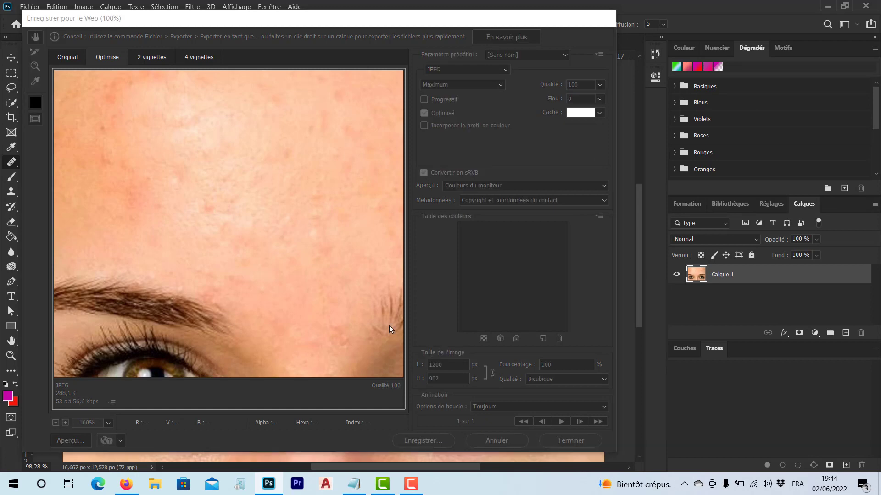
left_click(57, 115)
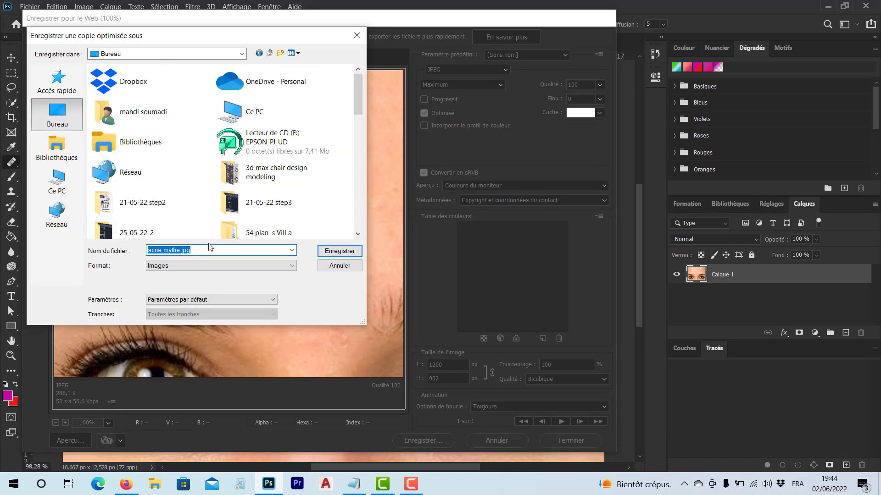
type("0102")
left_click(215, 266)
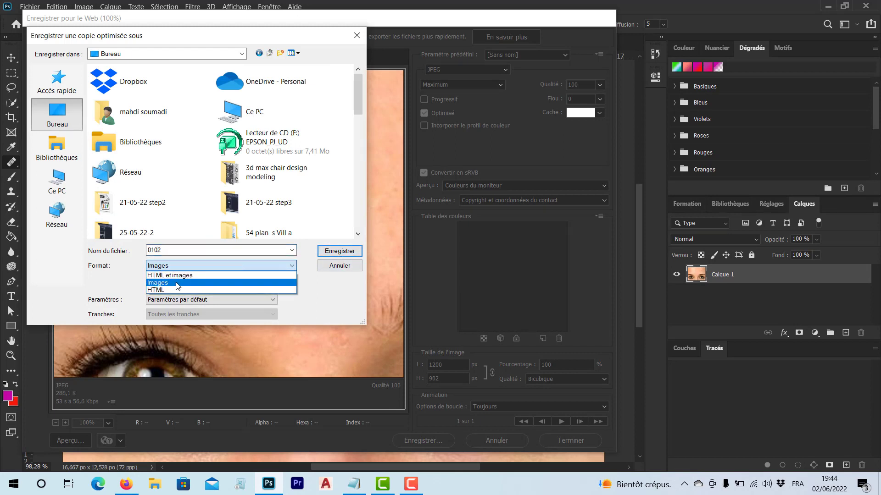
left_click(178, 283)
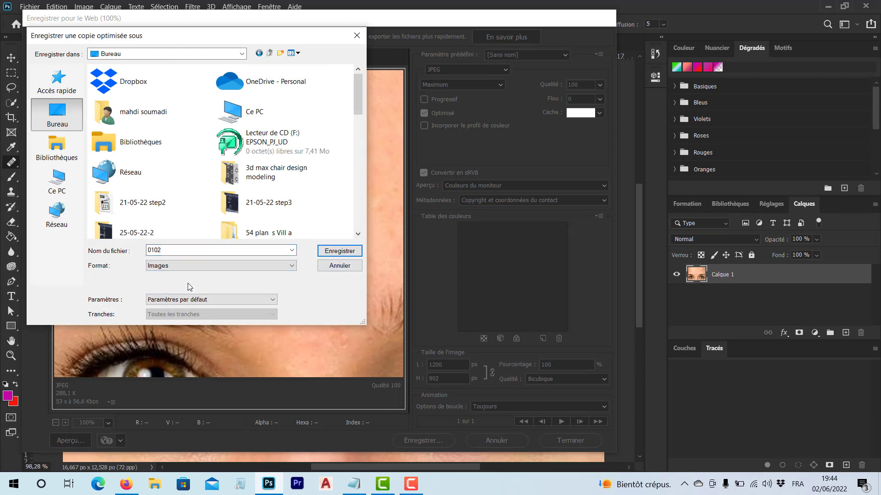
left_click(340, 253)
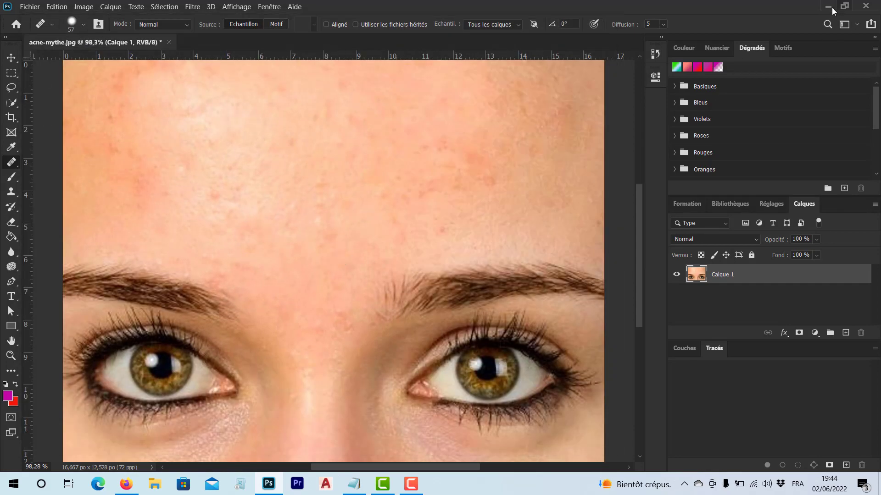
- Switch to the desktop, open the exported 0102.jpg in Photos to check the retouched forehead, and close it
left_click(827, 8)
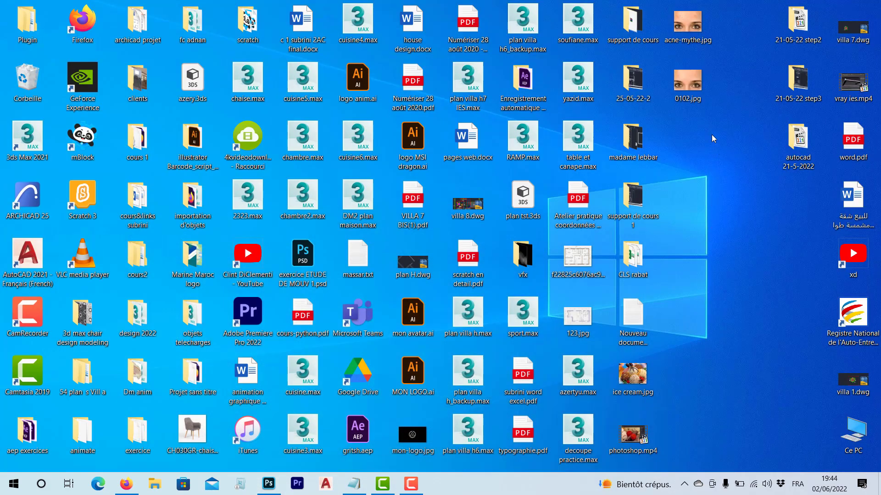
mouse_move(690, 97)
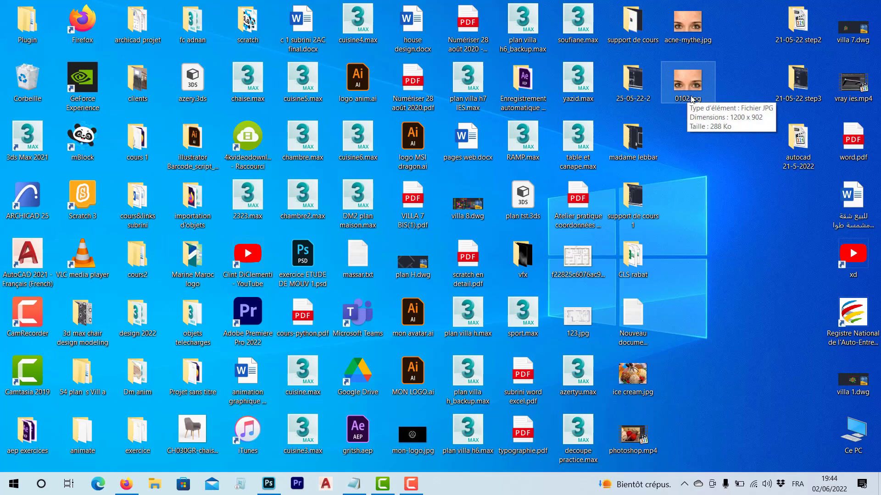
double_click(691, 87)
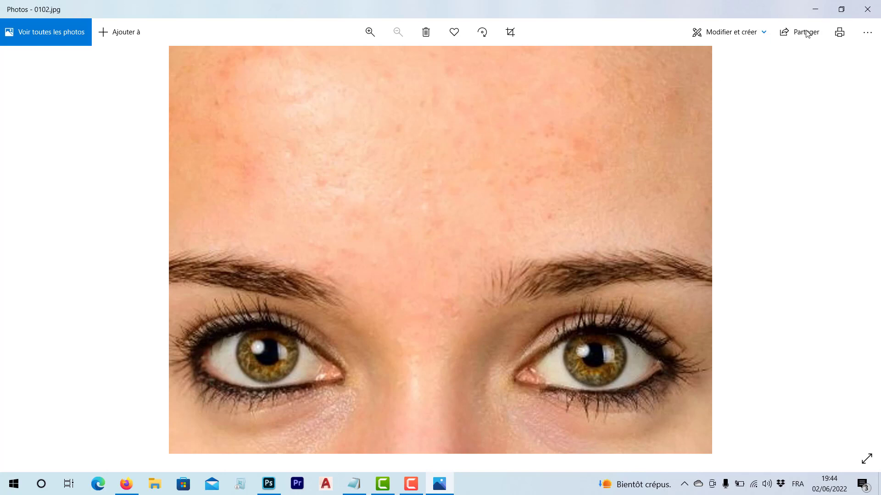
left_click(874, 8)
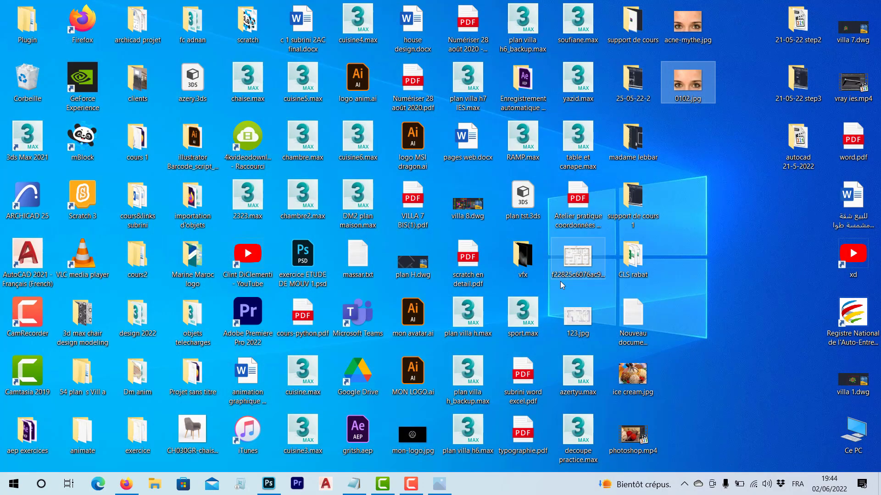
left_click(411, 483)
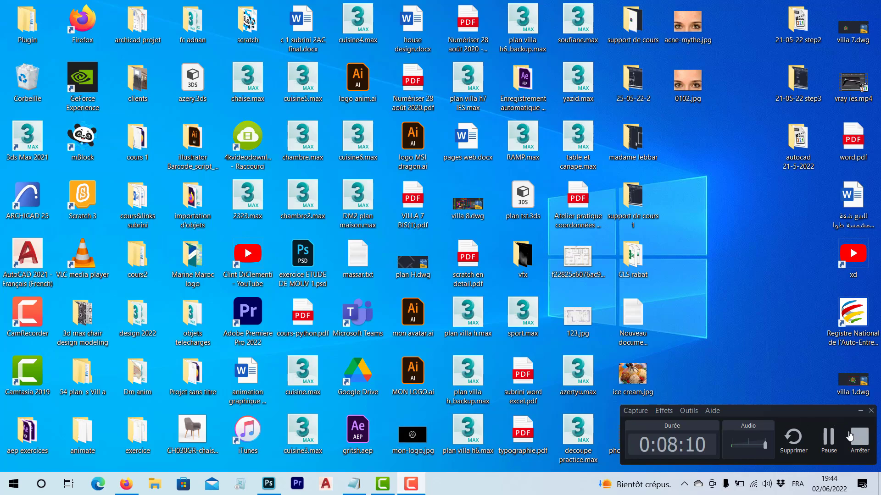